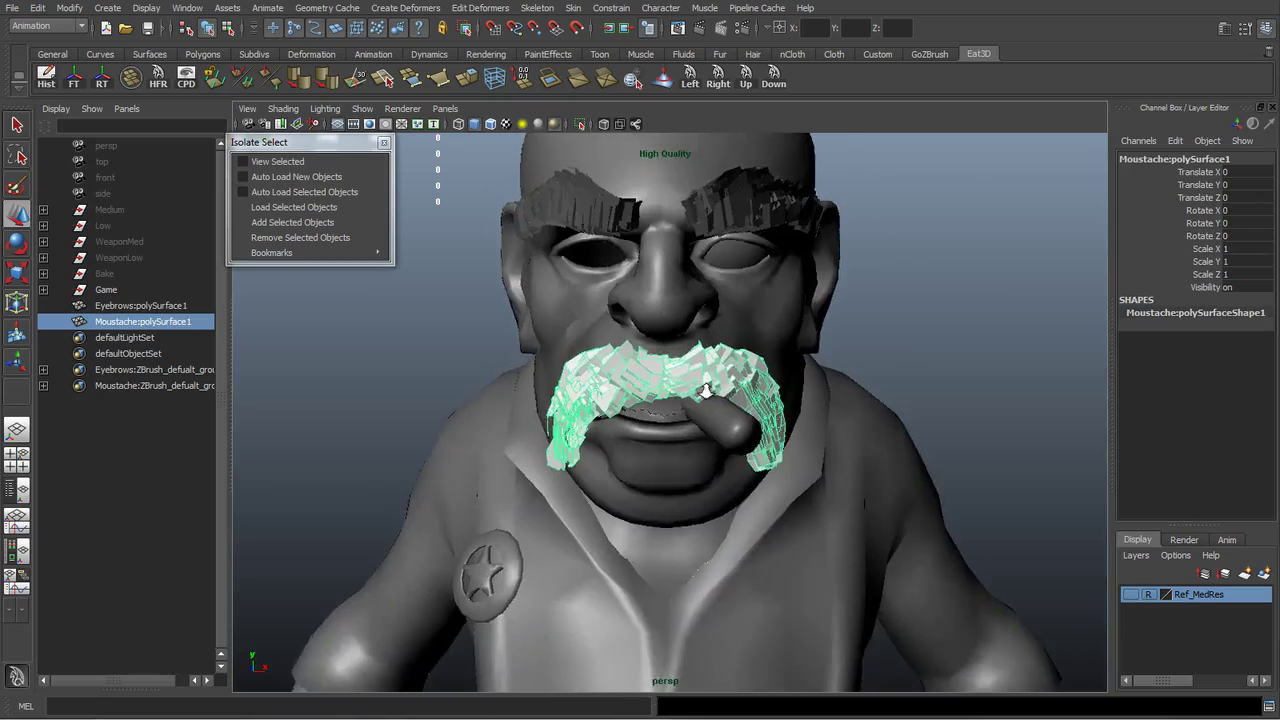
- Zoom in and open the component mode menu on the moustache
scroll(706, 390, "up", 3)
right_click(710, 360)
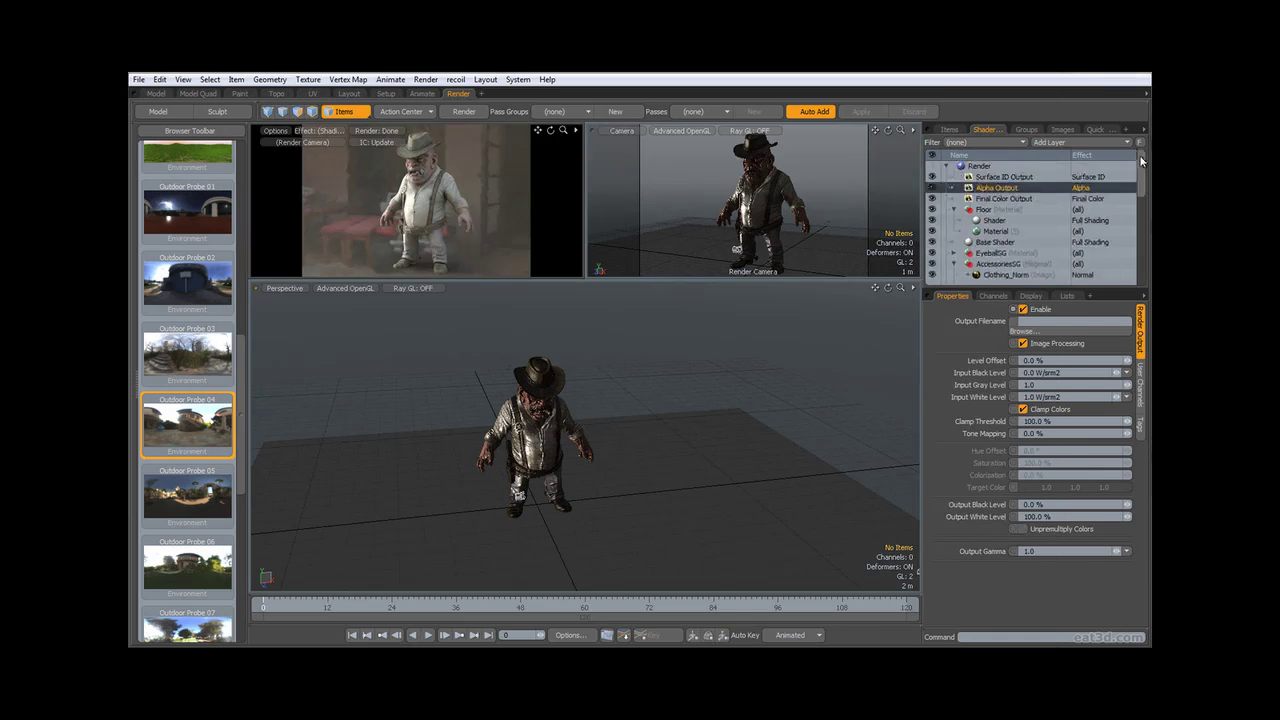
- Select the Environment and its material in the Shader Tree to show their settings and colours
left_click_drag(1141, 161, 1141, 236)
left_click(988, 209)
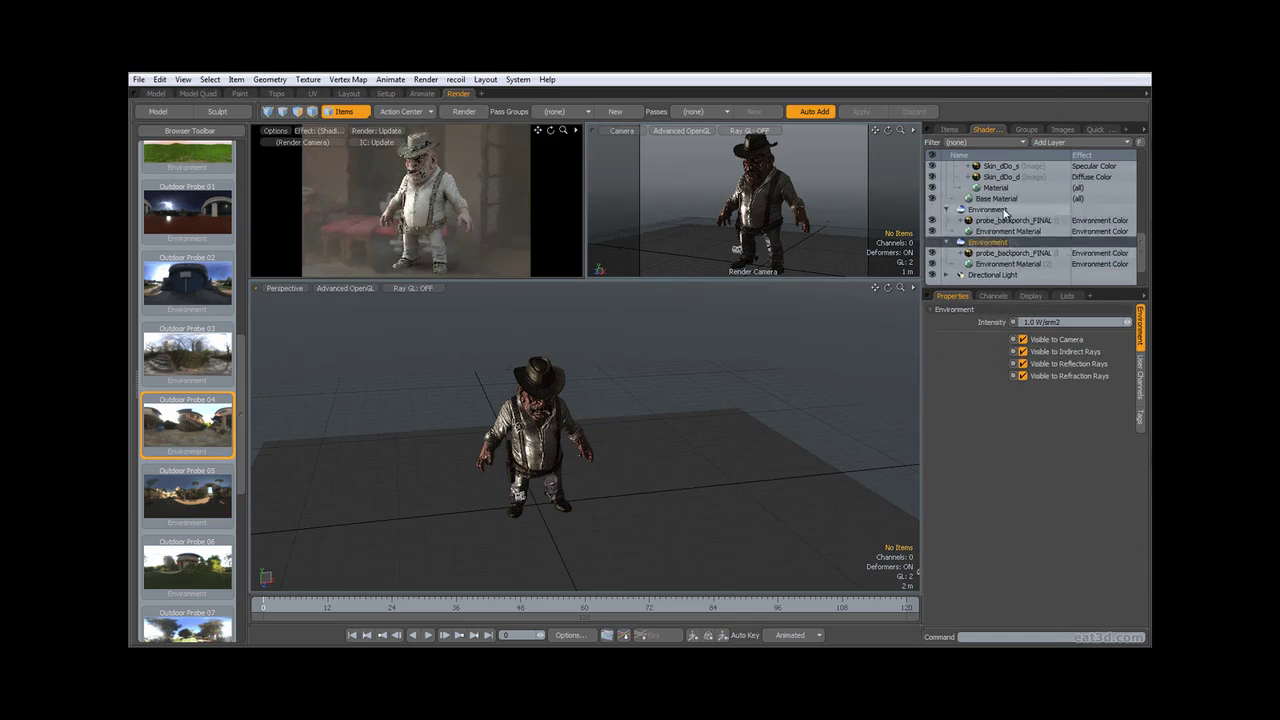
left_click(989, 220)
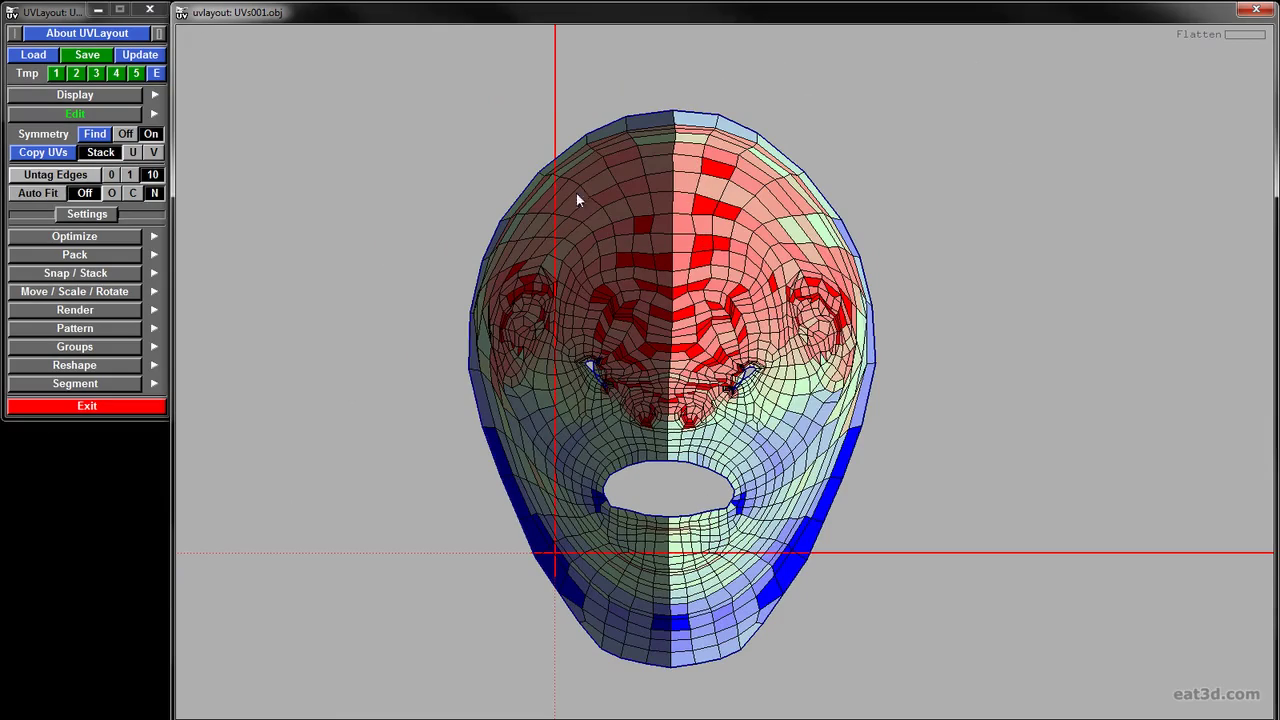
- Flatten the cut head mesh into a heart-shaped UV shell with F
key("f")
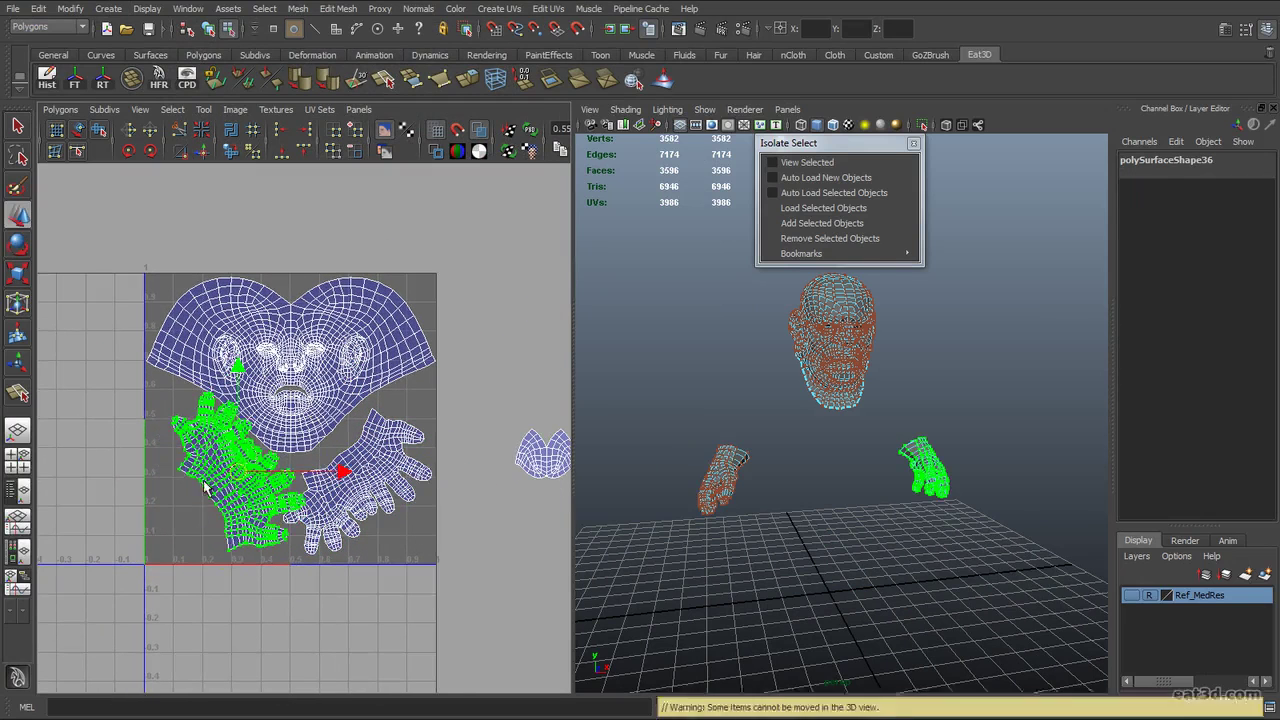
- Select the right hand's UV shell, hide the polygroup wireframe and show the trousers upright from the front
left_click(349, 548)
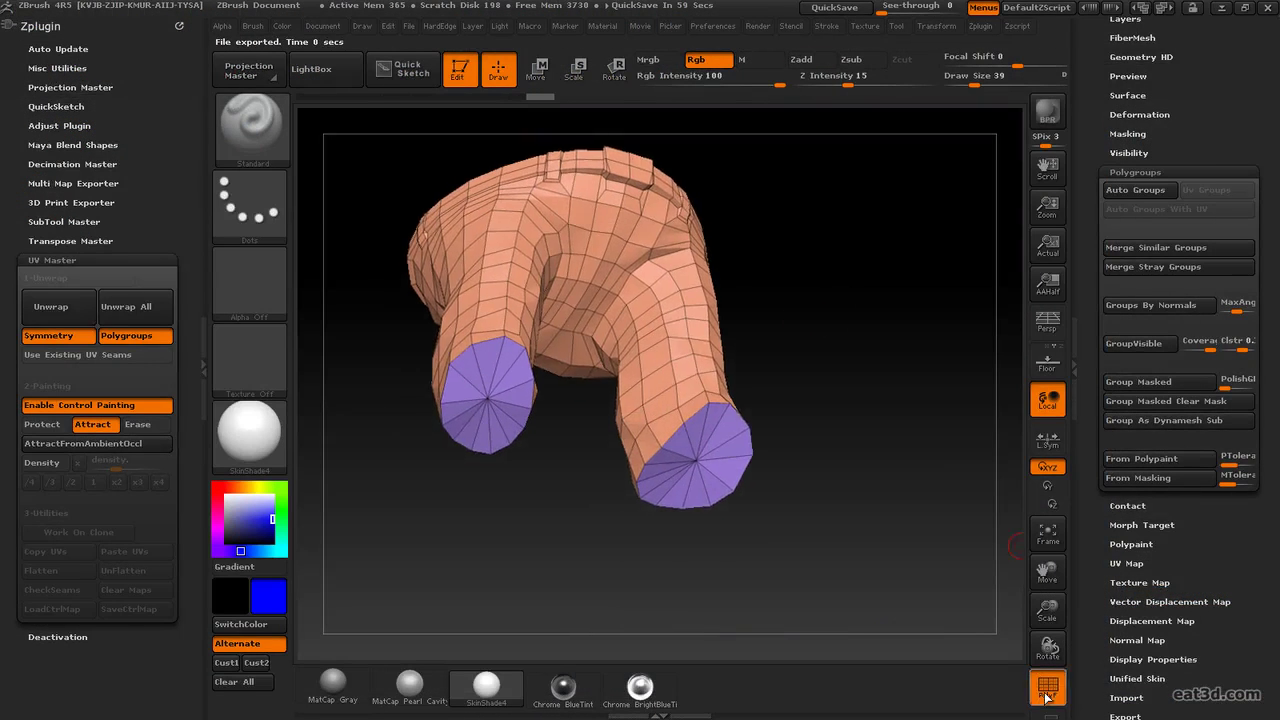
key("shift+f")
mouse_move(607, 336)
left_mouse_down()
mouse_move(821, 352)
mouse_move(871, 230)
mouse_move(769, 237)
mouse_move(778, 273)
mouse_move(756, 301)
mouse_move(893, 297)
mouse_move(878, 212)
mouse_move(616, 336)
mouse_move(616, 325)
mouse_move(622, 352)
mouse_move(670, 312)
mouse_move(937, 279)
mouse_move(909, 258)
mouse_move(706, 335)
mouse_move(680, 327)
mouse_move(762, 365)
mouse_move(953, 290)
left_mouse_up()
- Set UV Master control painting to protect, then unwrap and flatten the trousers' UVs
left_click(140, 424)
left_click(44, 424)
left_click(50, 306)
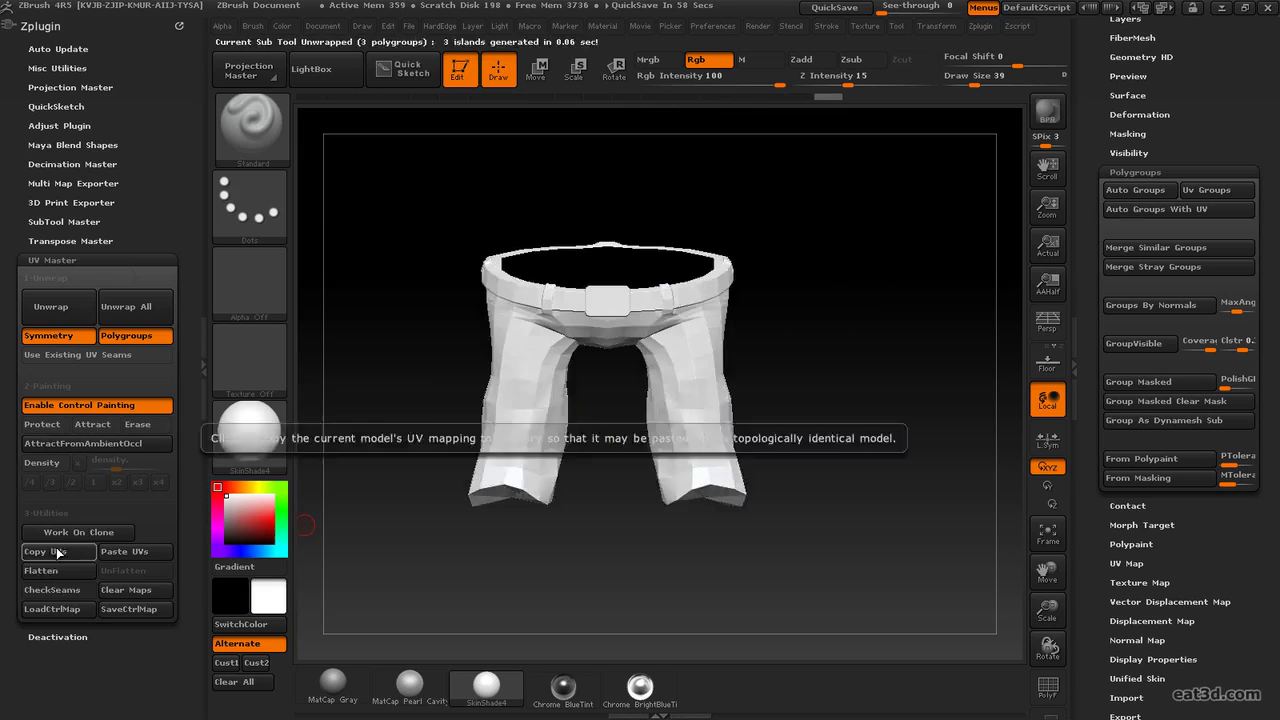
left_click(40, 570)
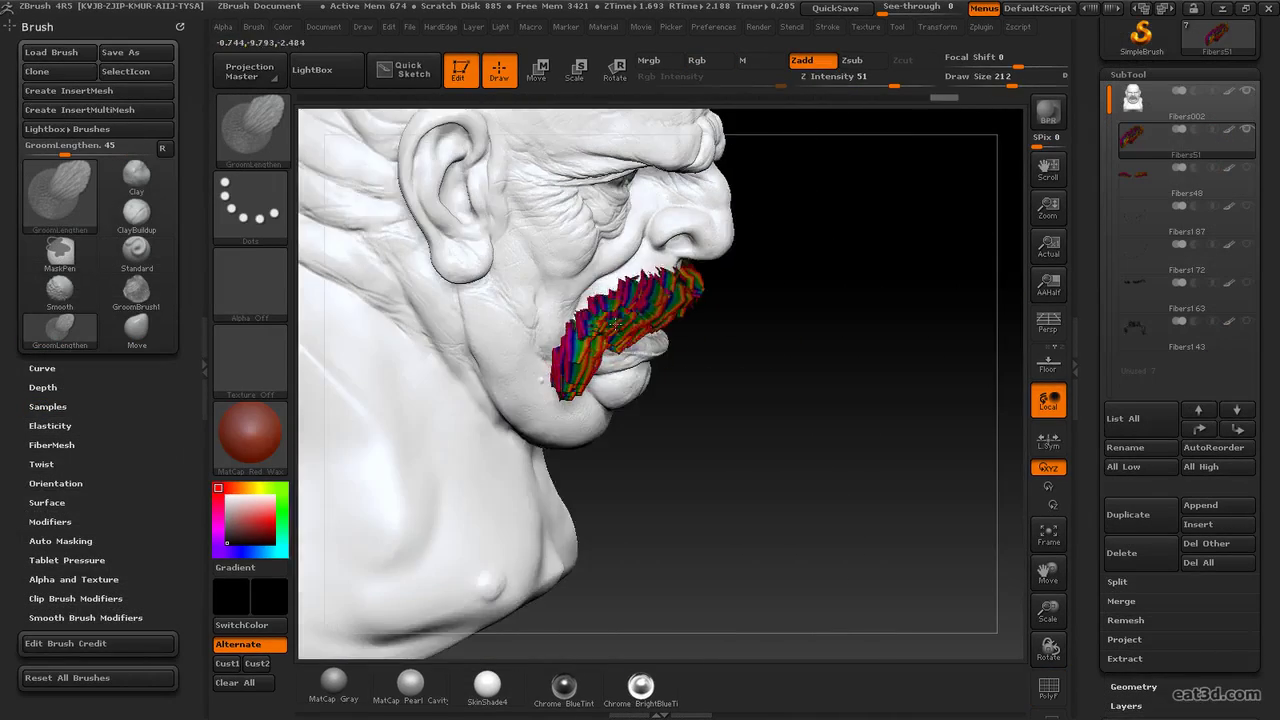
- Assign an existing material to the moustache and open its attributes
left_click_drag(614, 325, 727, 300)
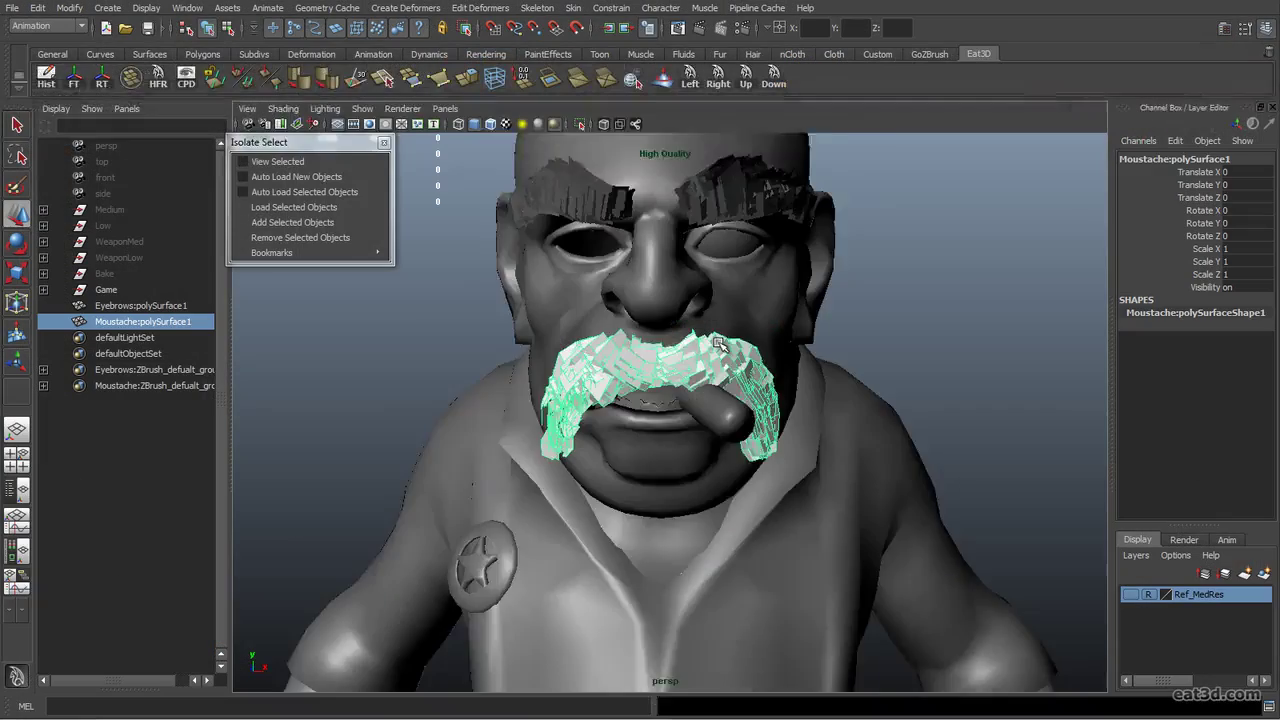
right_click(709, 361)
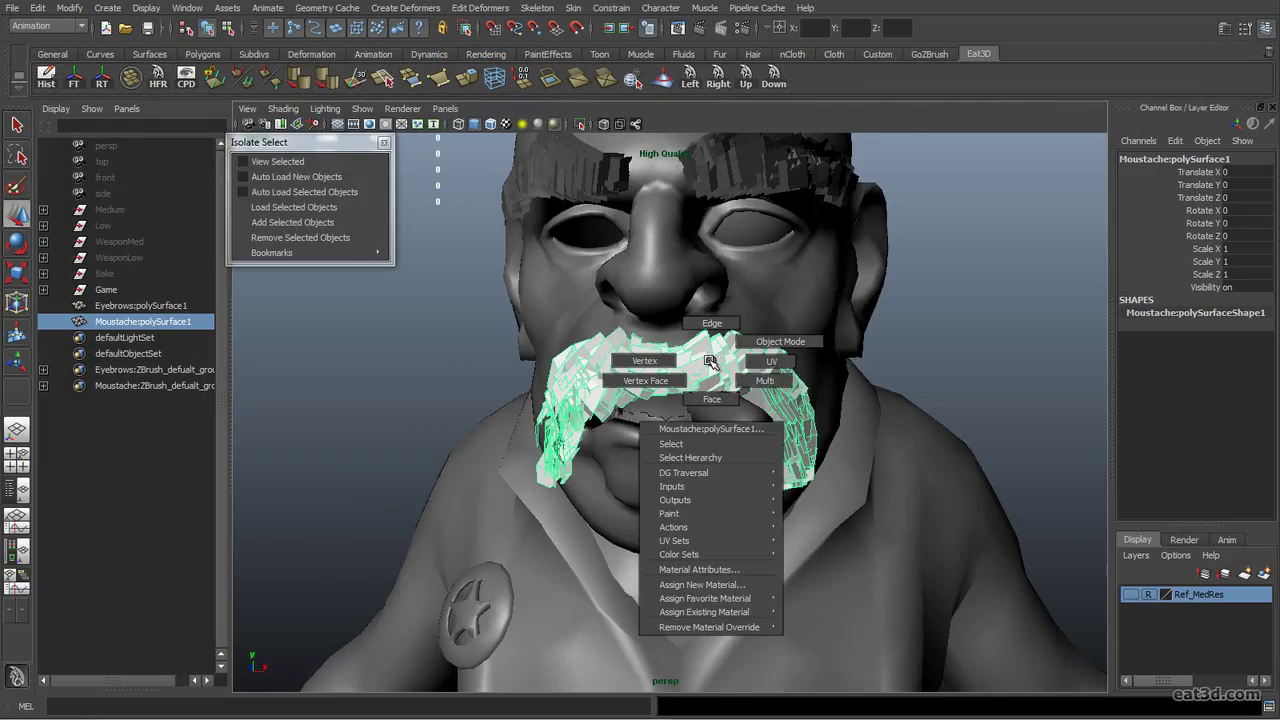
left_click(838, 695)
key("f")
key("ctrl+a")
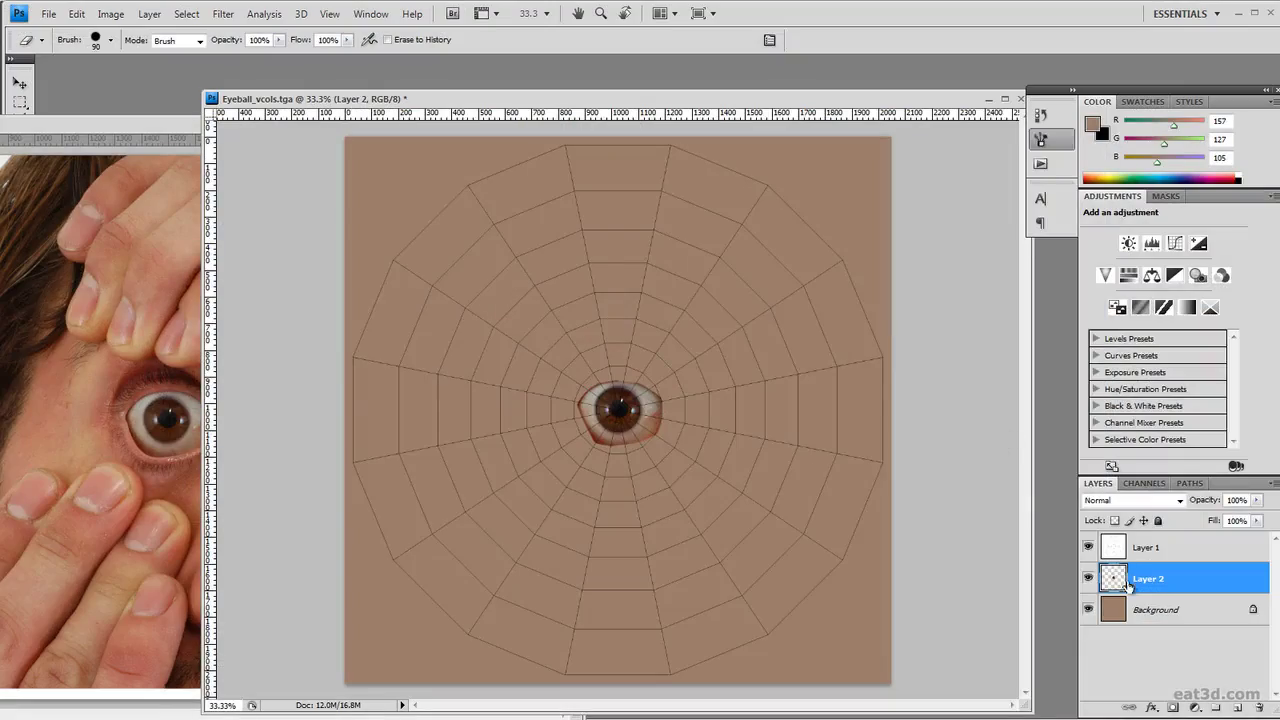
- Hide the wireframe layer over the eyeball texture and rotate the lit Skyshop cube preview
left_click(1088, 547)
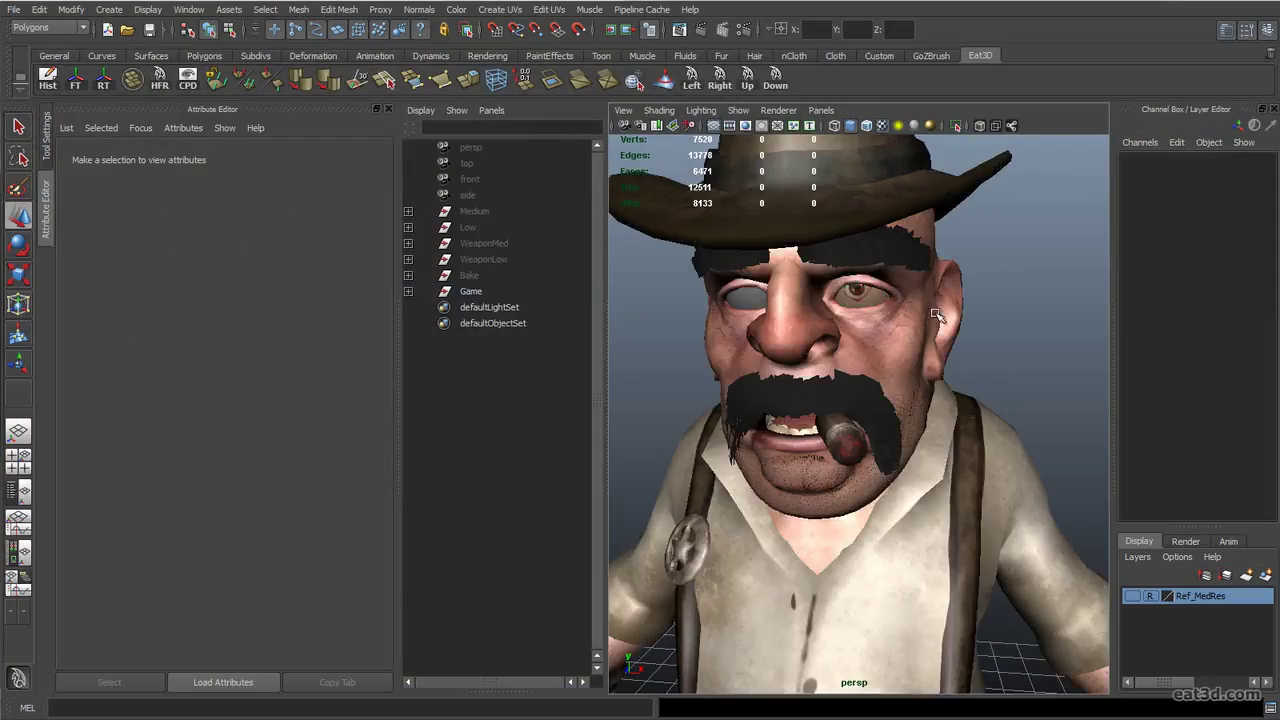
scroll(950, 340, "up", 3)
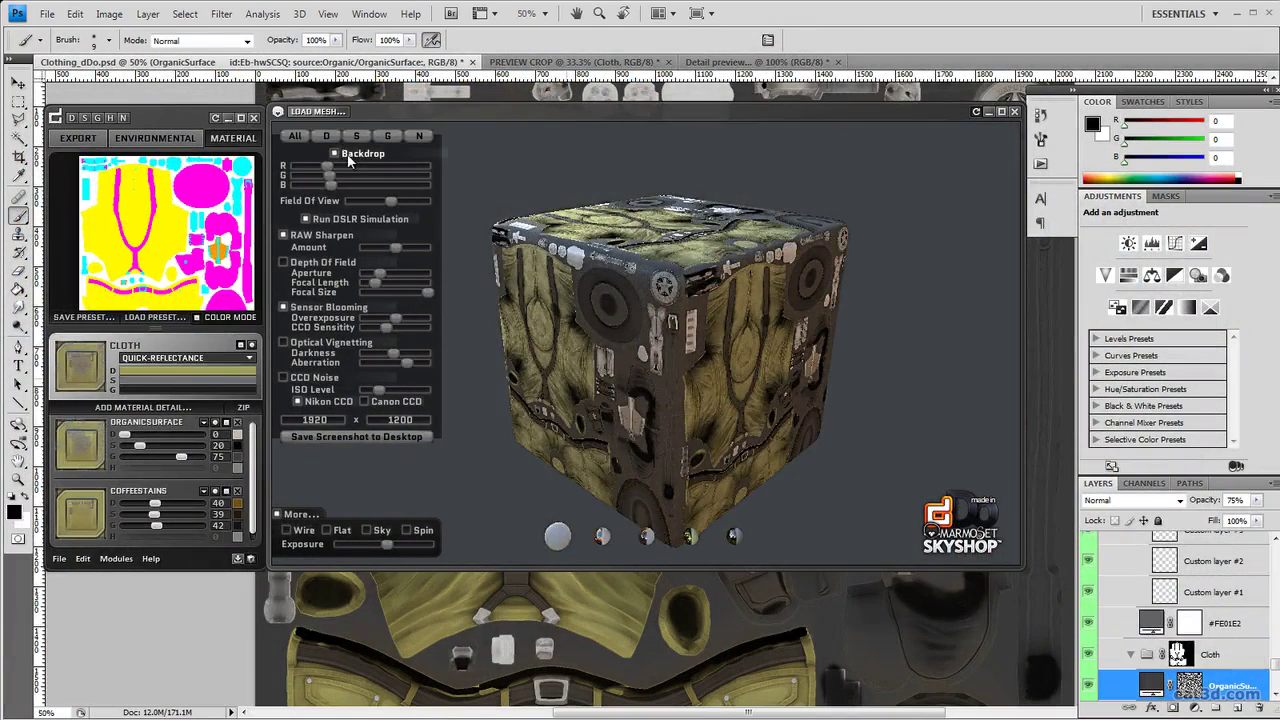
left_click_drag(460, 168, 557, 181)
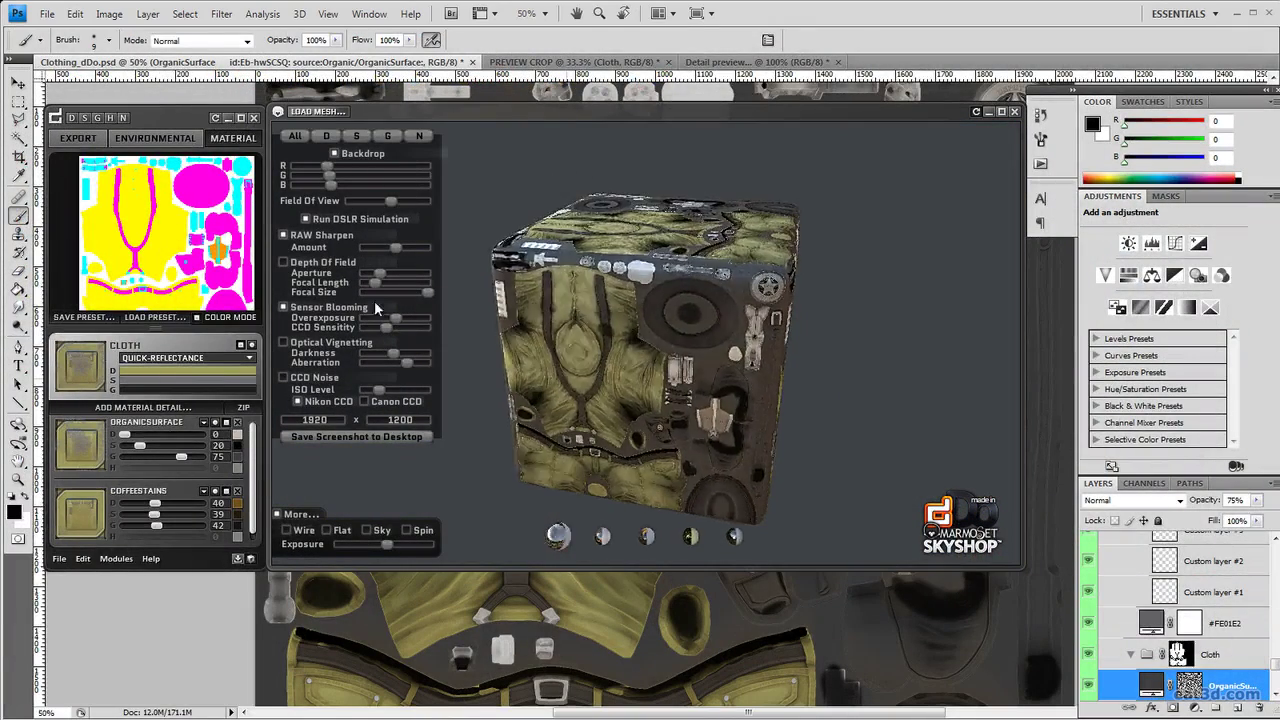
left_click_drag(522, 289, 957, 334, "shift")
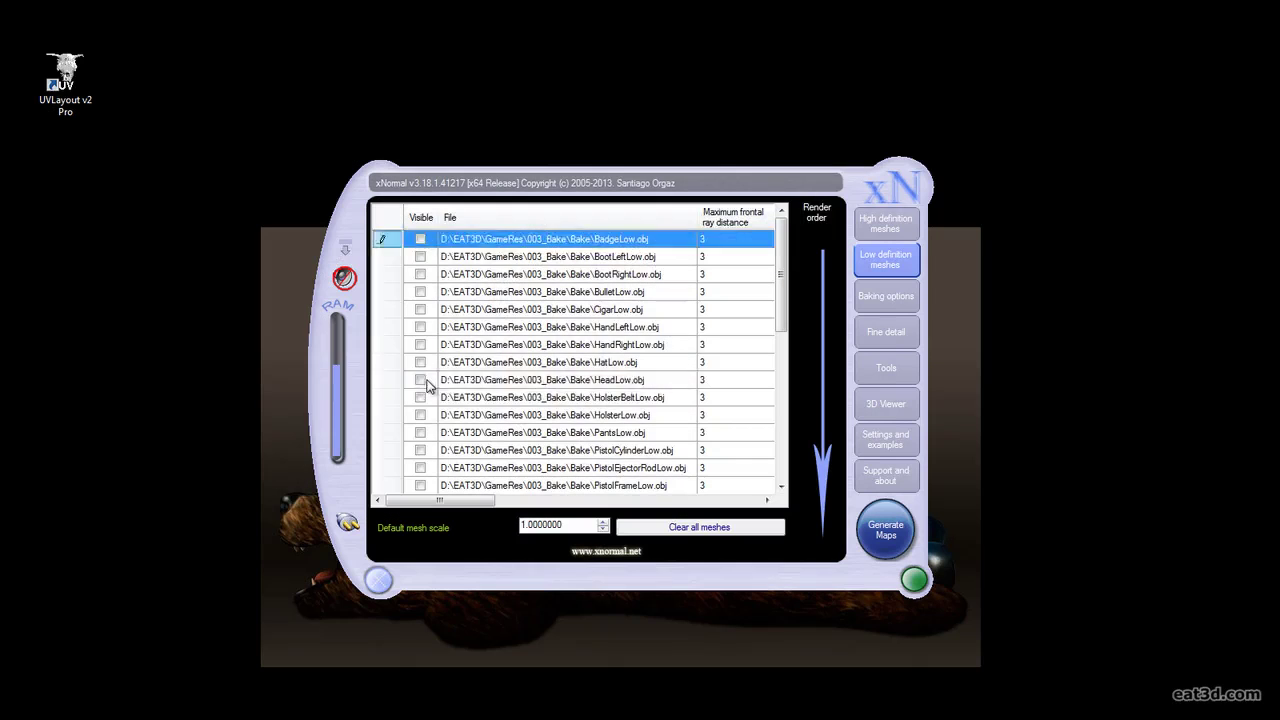
- Select HeadLow.obj and set Head.tga as the bake output file
left_click(442, 386)
left_click(886, 296)
left_click(828, 215)
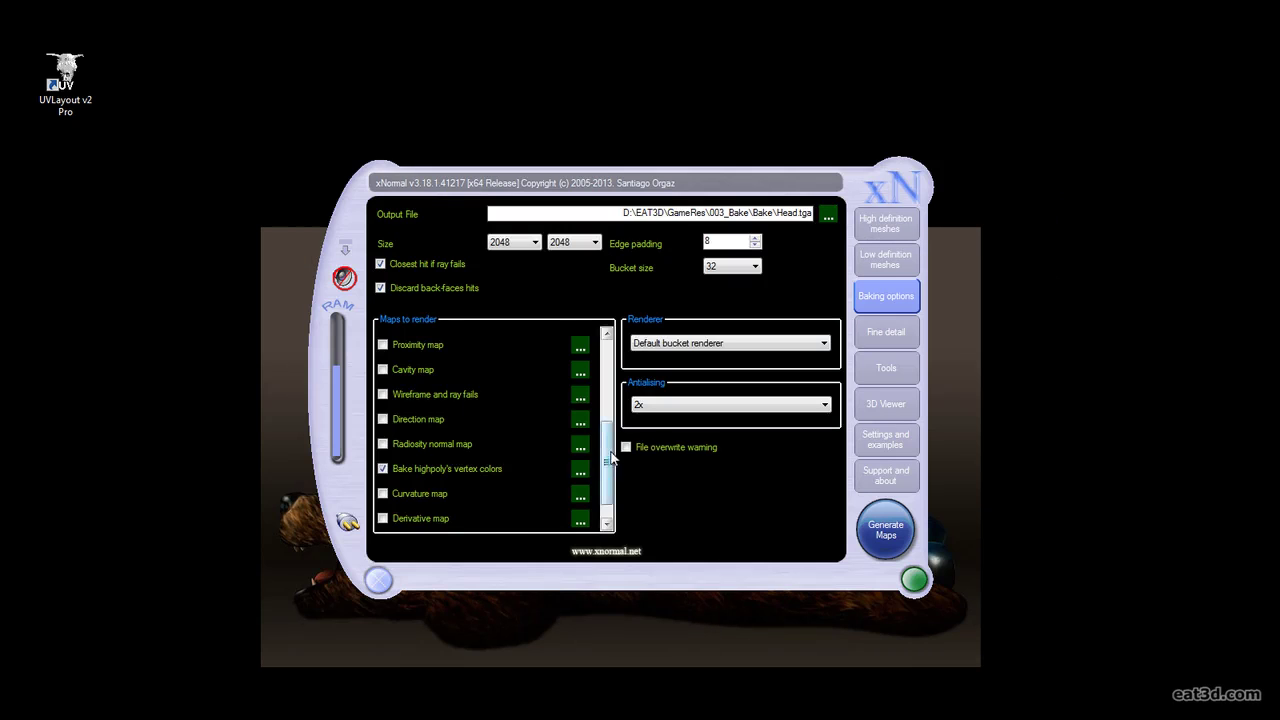
- Zoom and pan across the baked normal map and face texture
left_click_drag(612, 458, 610, 372)
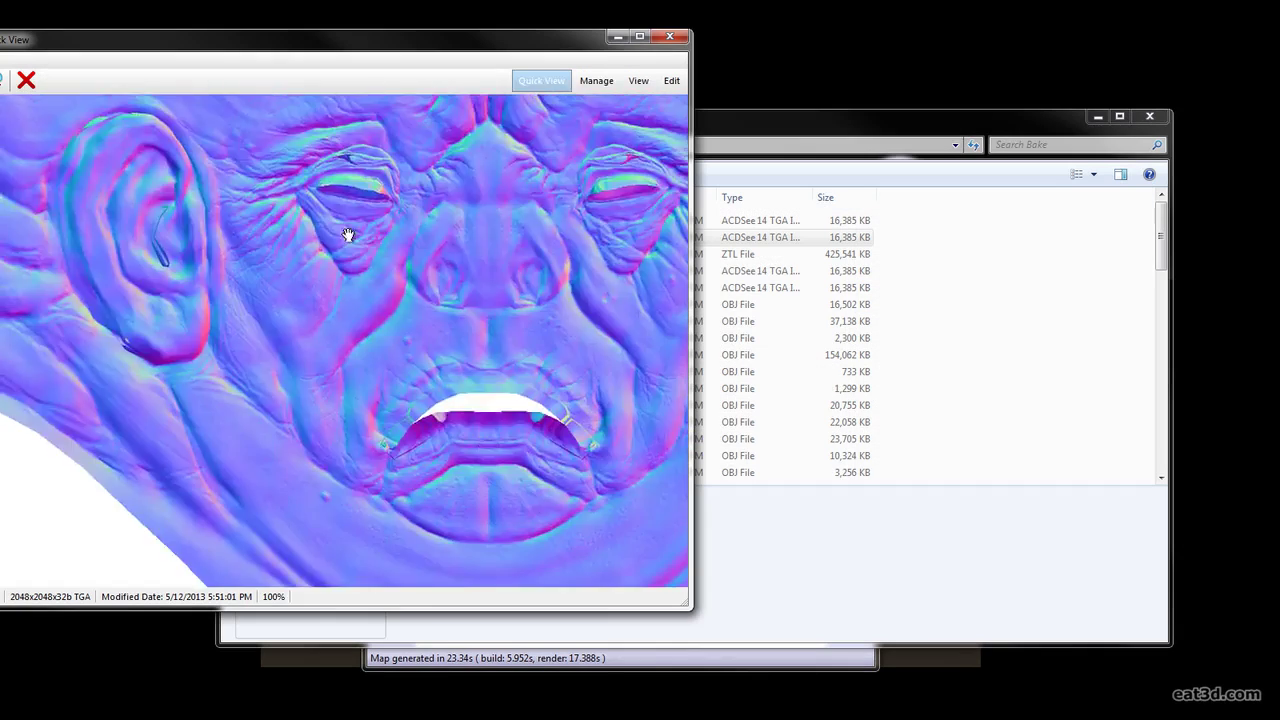
scroll(509, 407, "up", 3)
left_click_drag(509, 407, 110, 172)
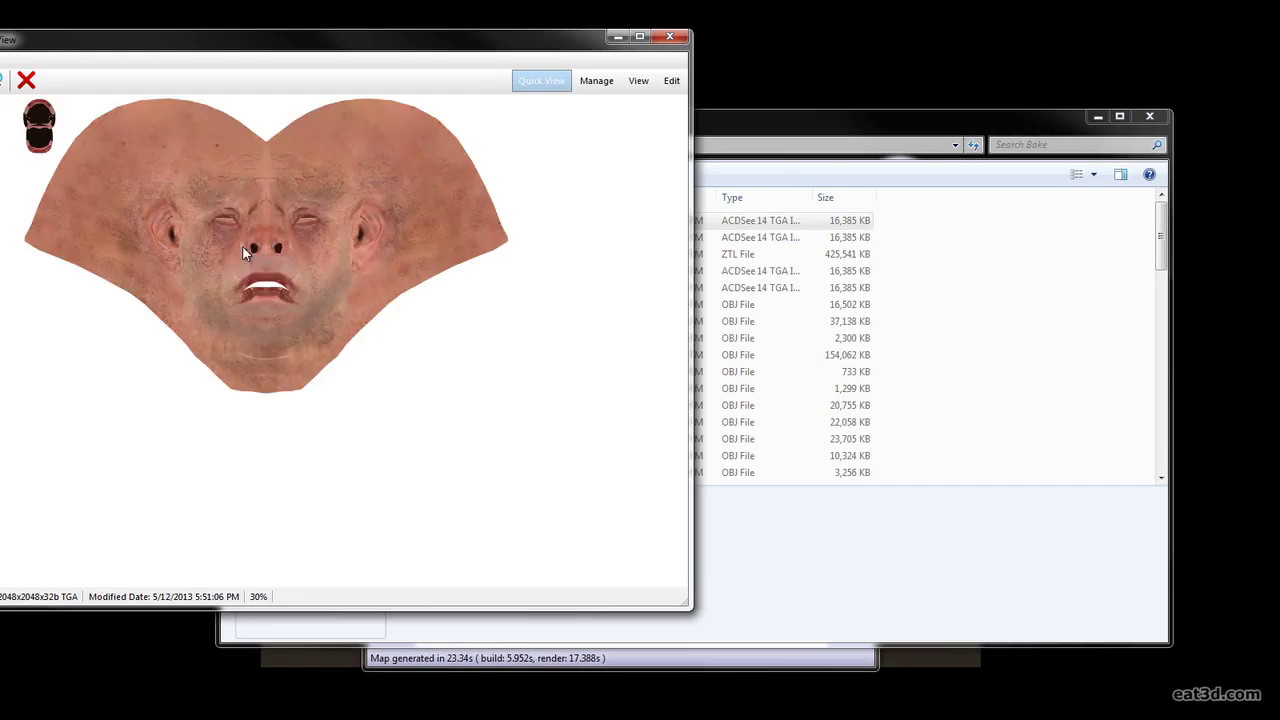
scroll(160, 176, "up", 5)
left_click_drag(160, 176, 171, 271)
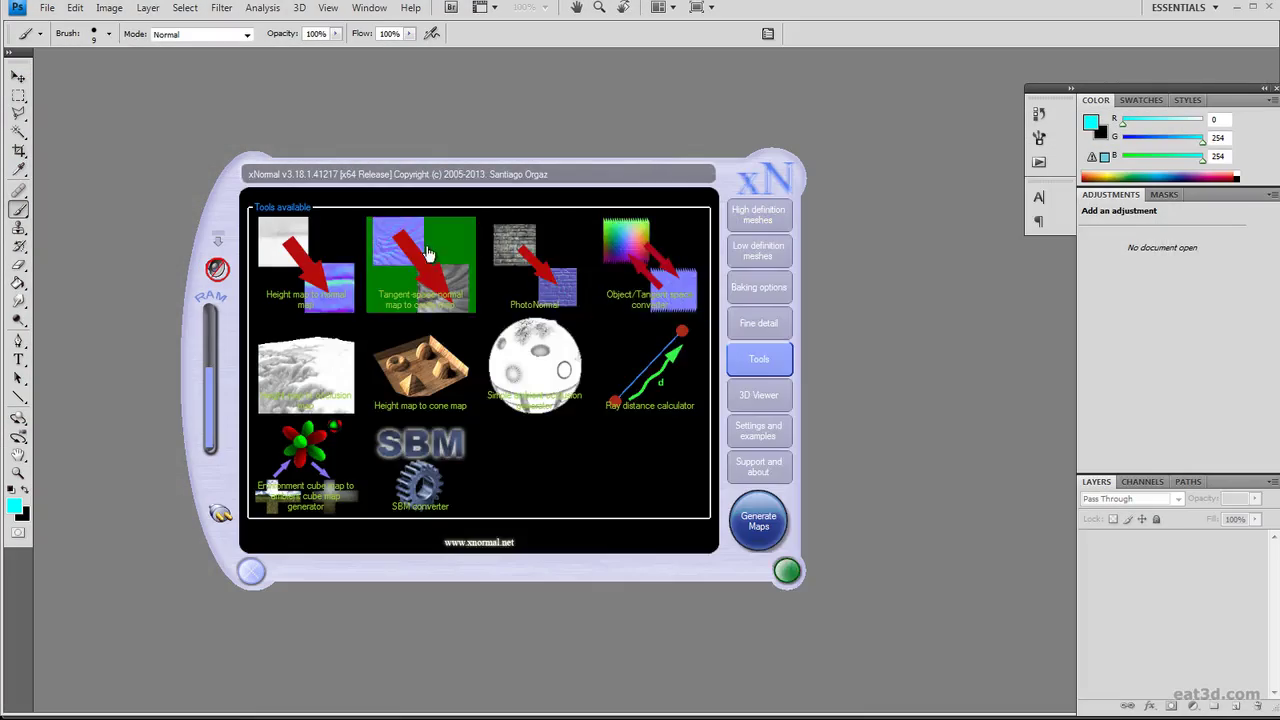
- Load a normal map into the normal-to-cavity tool and pan the result to the mouth area
left_click(427, 254)
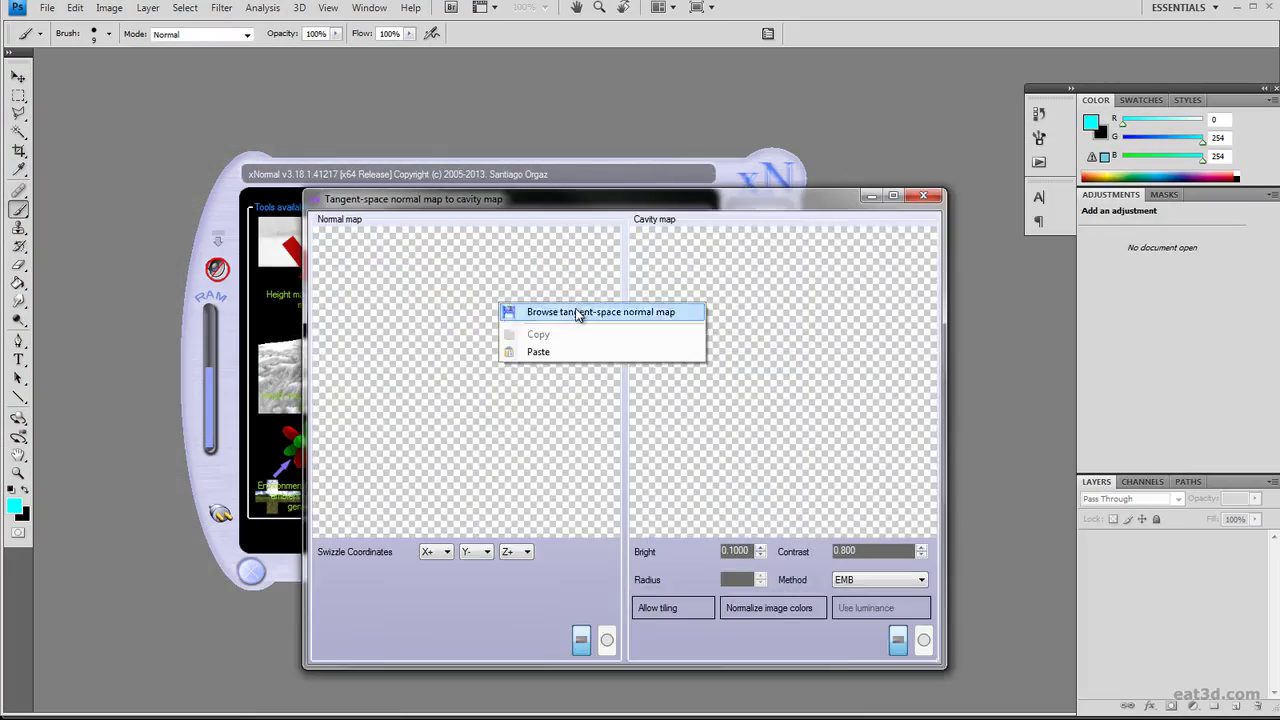
left_click(577, 313)
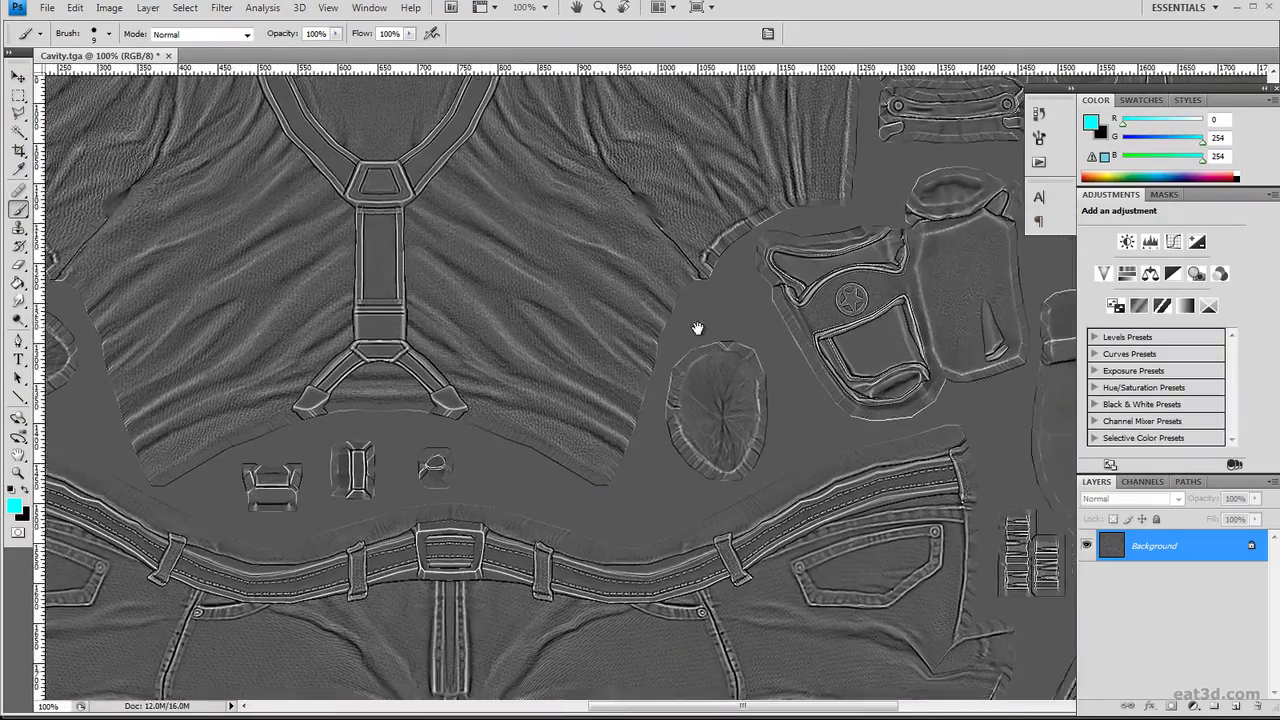
left_click_drag(697, 328, 711, 326)
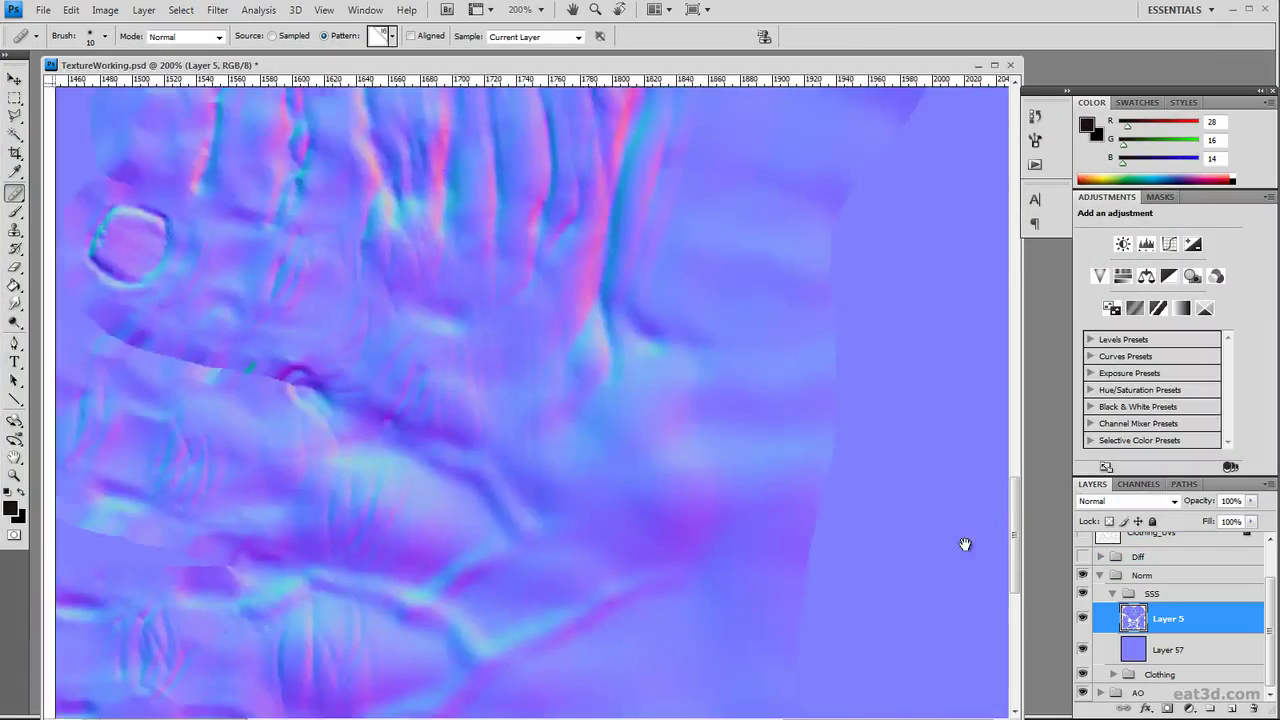
scroll(485, 418, "down", 5, "alt")
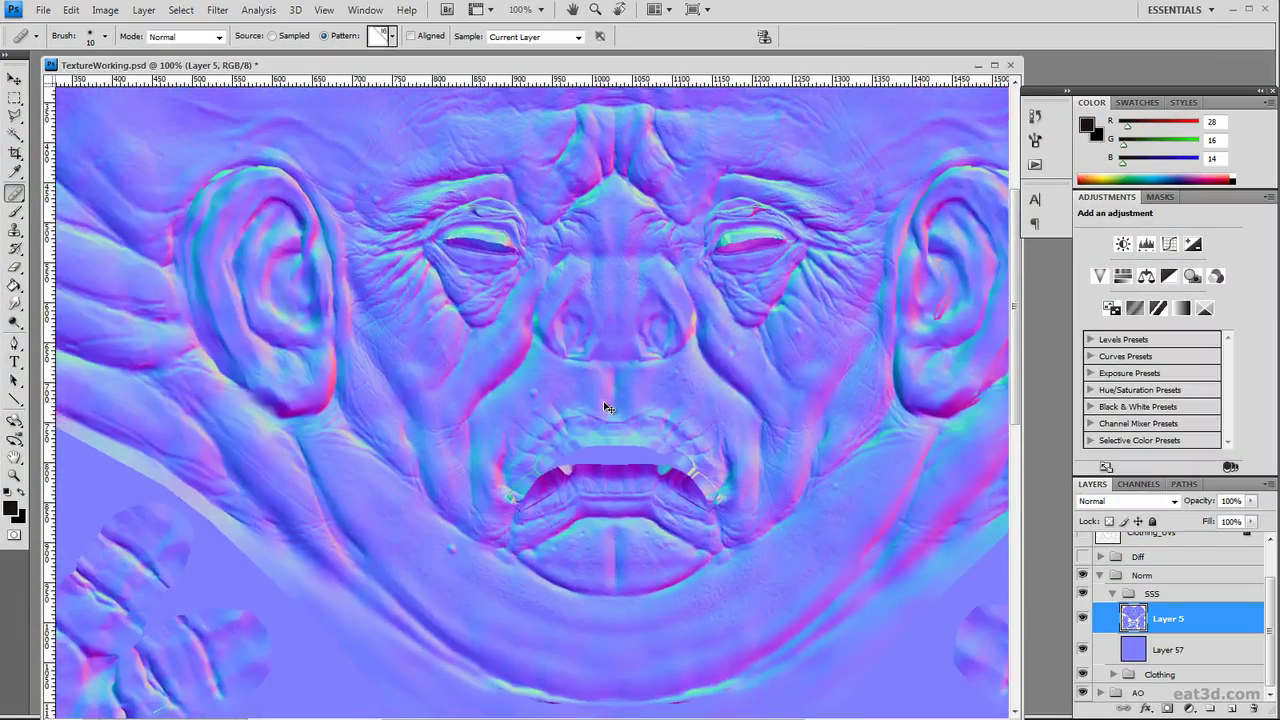
scroll(603, 407, "up", 3, "alt")
left_click_drag(623, 429, 484, 366)
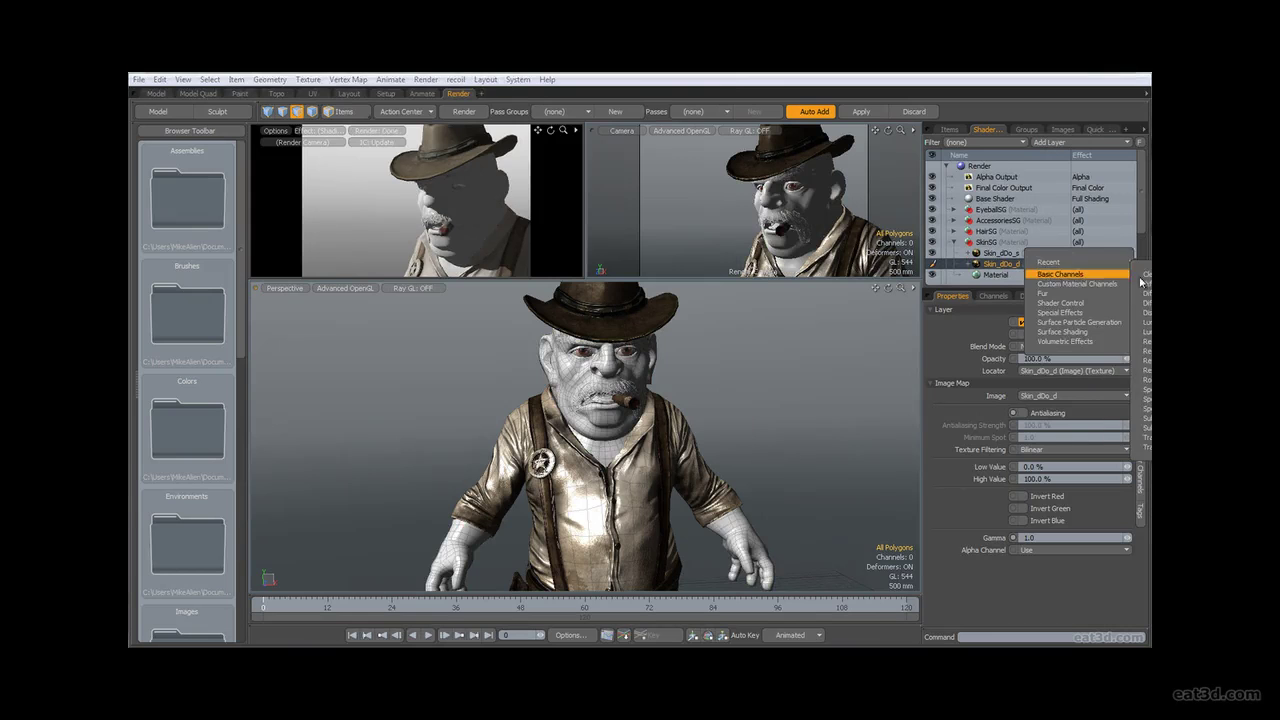
- Apply the skin texture as Diffuse Color, add the skin normal image layer and render
left_click(1141, 293)
left_click(1086, 155)
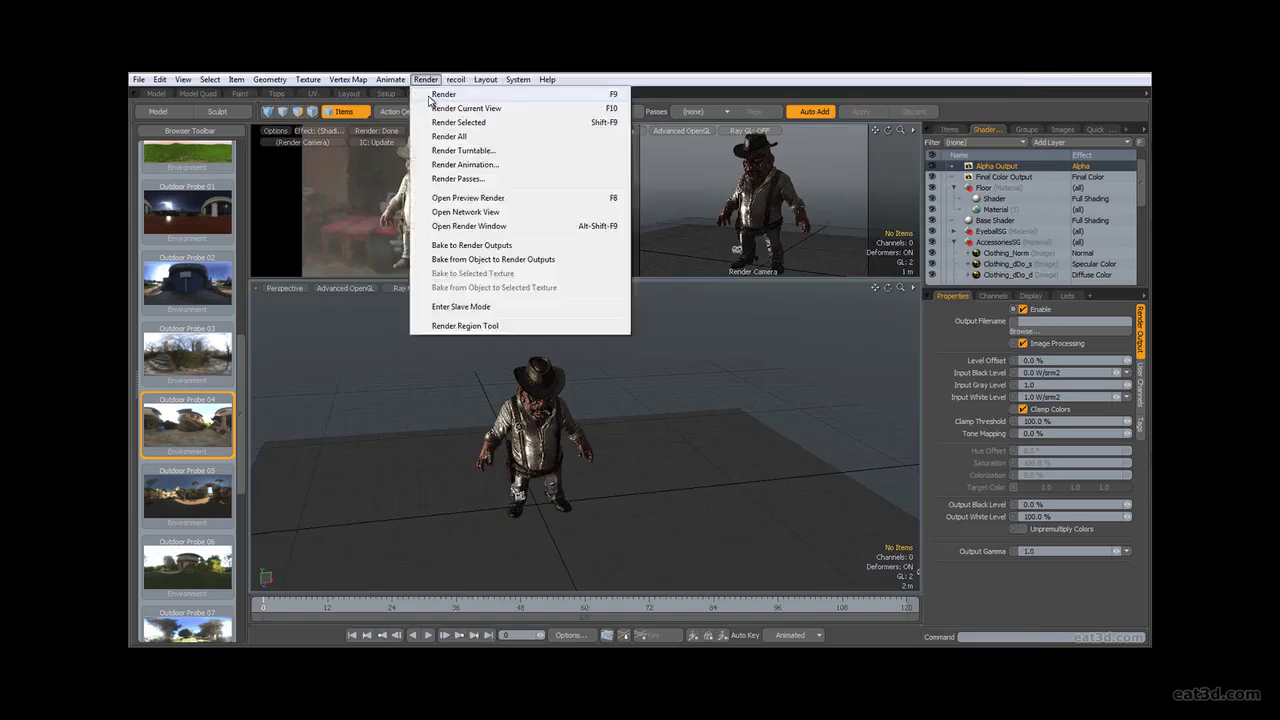
left_click(437, 89)
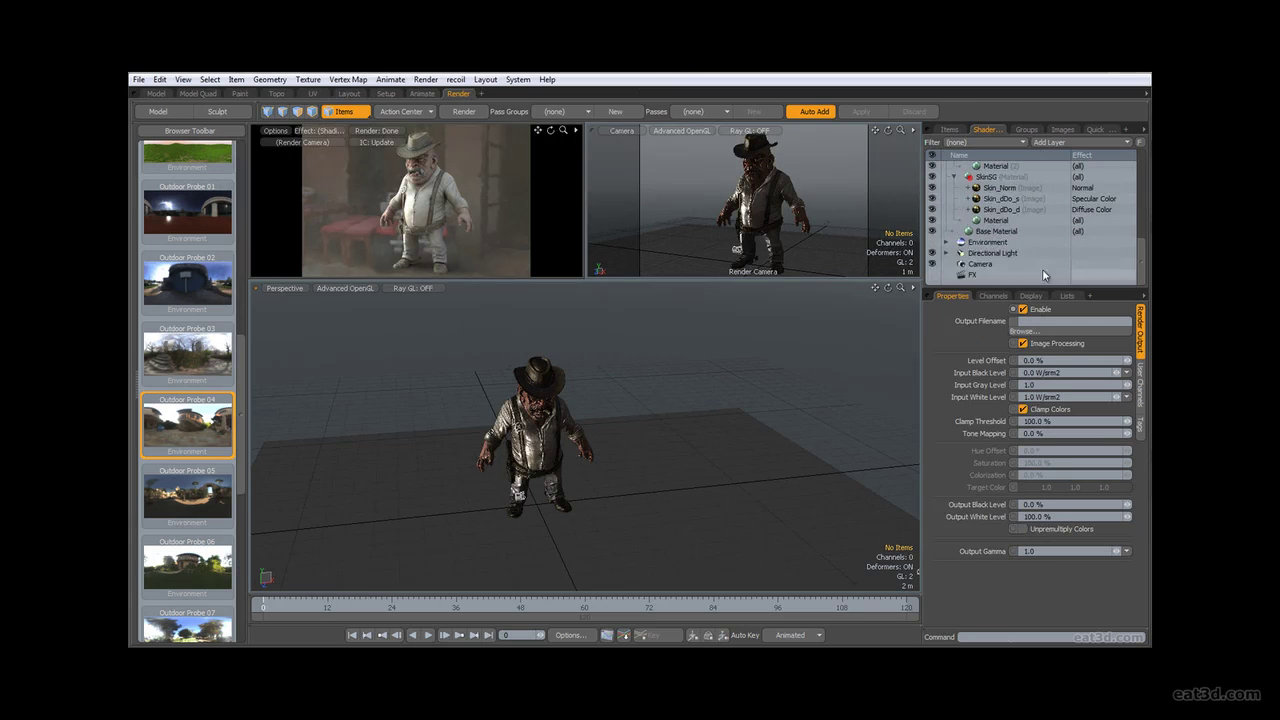
- Duplicate the Environment, delete its probe image and select the environment material
right_click(966, 243)
left_click(1010, 262)
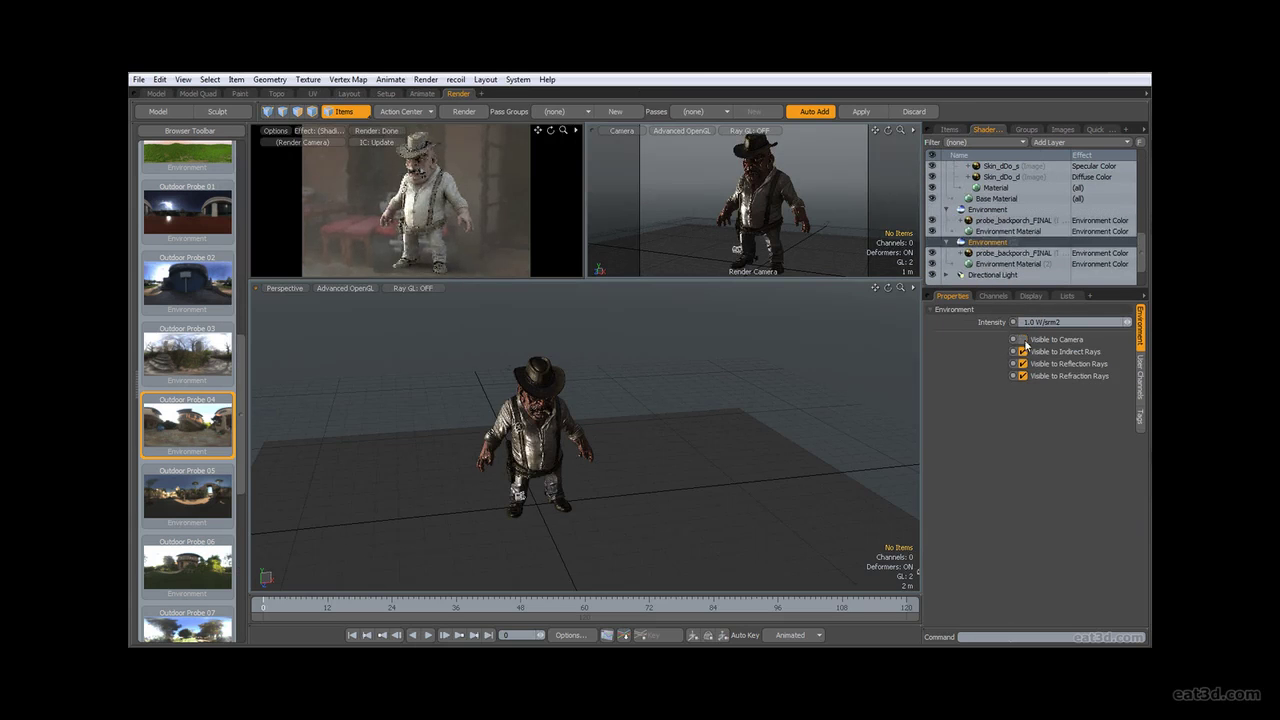
left_click(989, 220)
key("Delete")
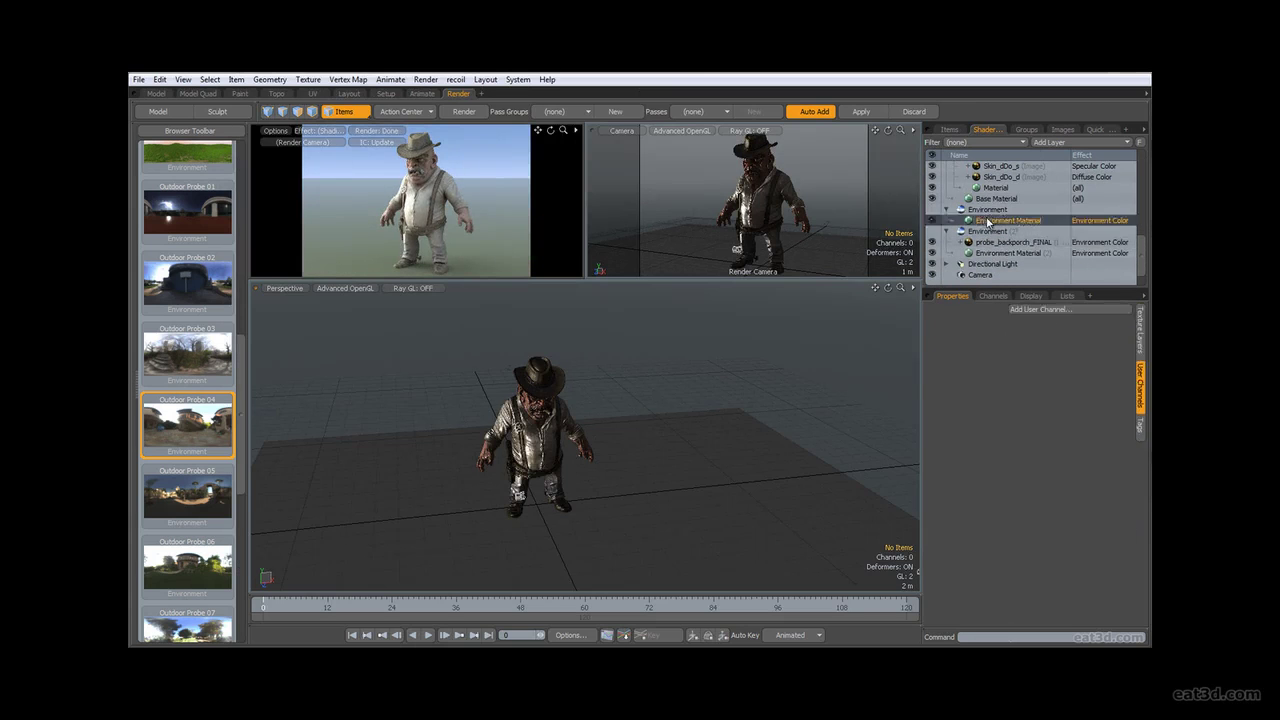
left_click(1008, 220)
- Brighten the gradient's nadir colour to 0.81 and render the character against the new sky
left_click(1100, 384)
left_click(1000, 417)
left_click(1100, 422)
left_click_drag(1017, 453, 1045, 453)
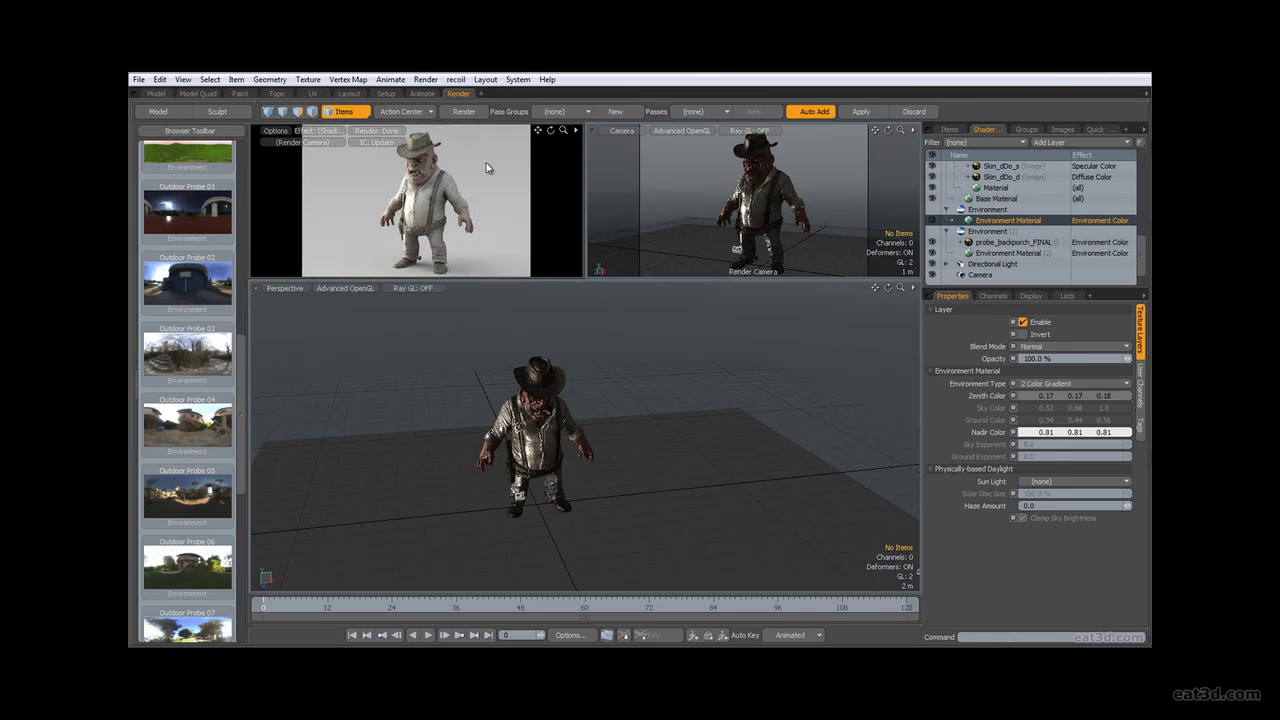
left_click(462, 111)
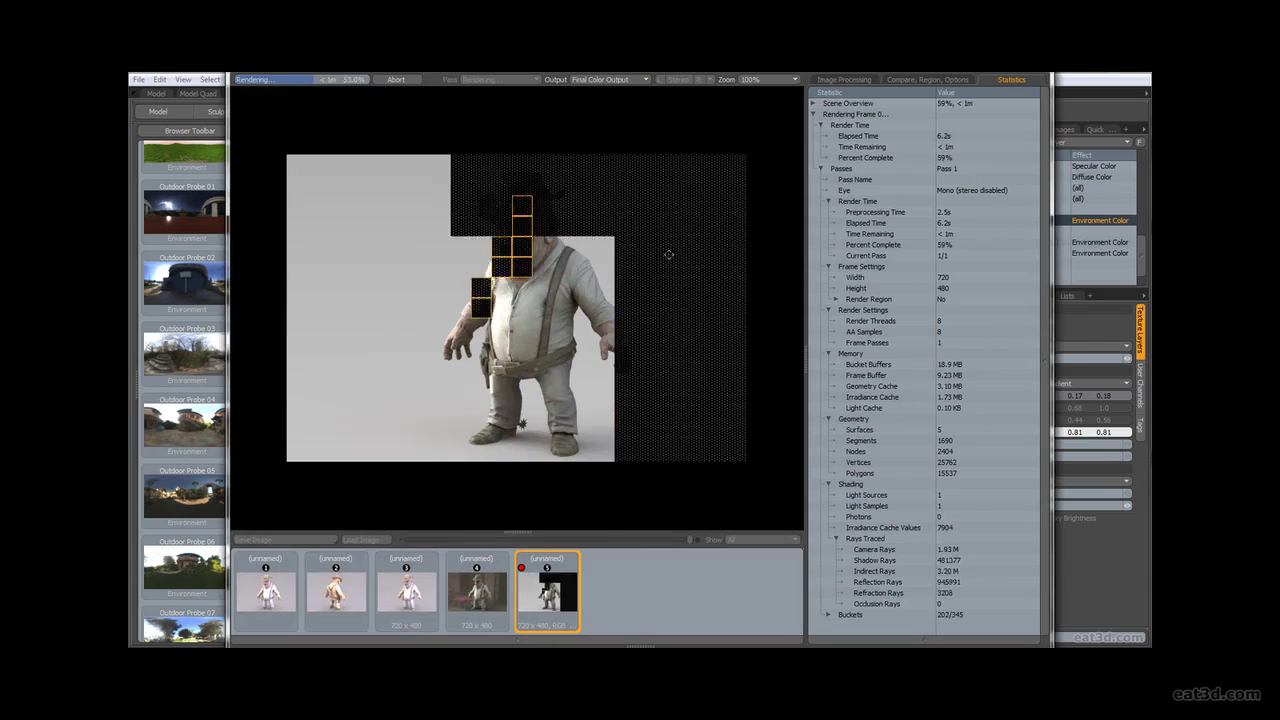
key("F8")
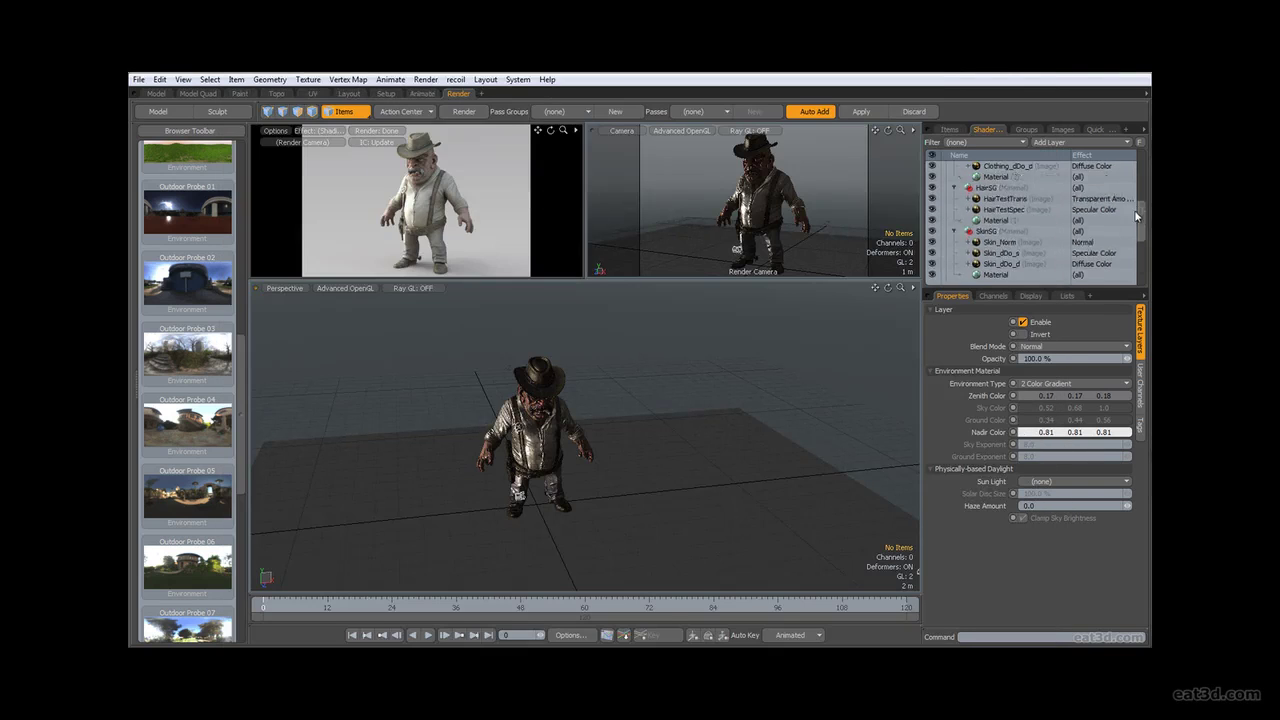